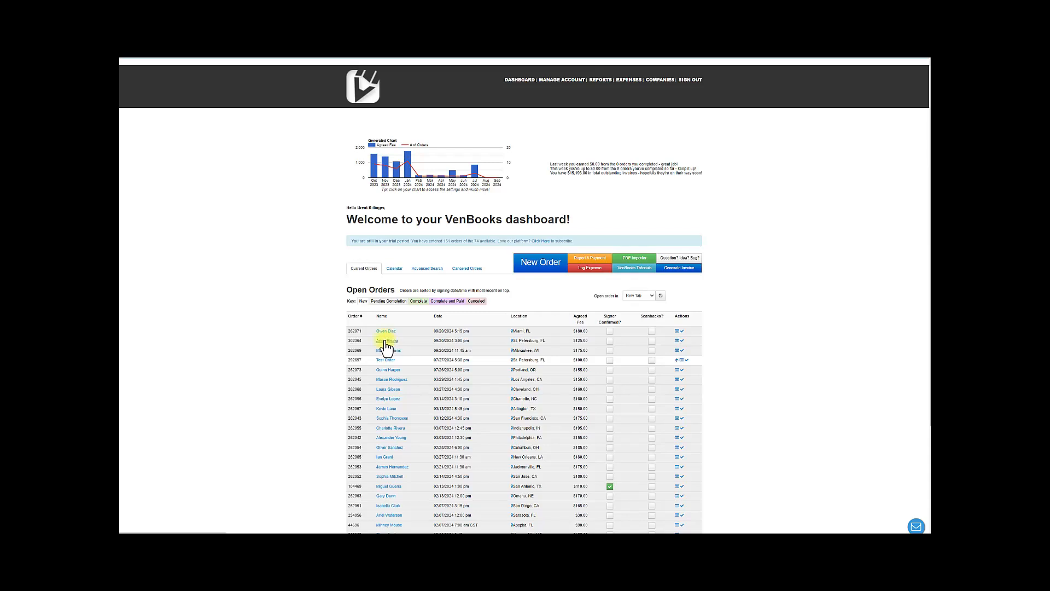
pyautogui.click(383, 341)
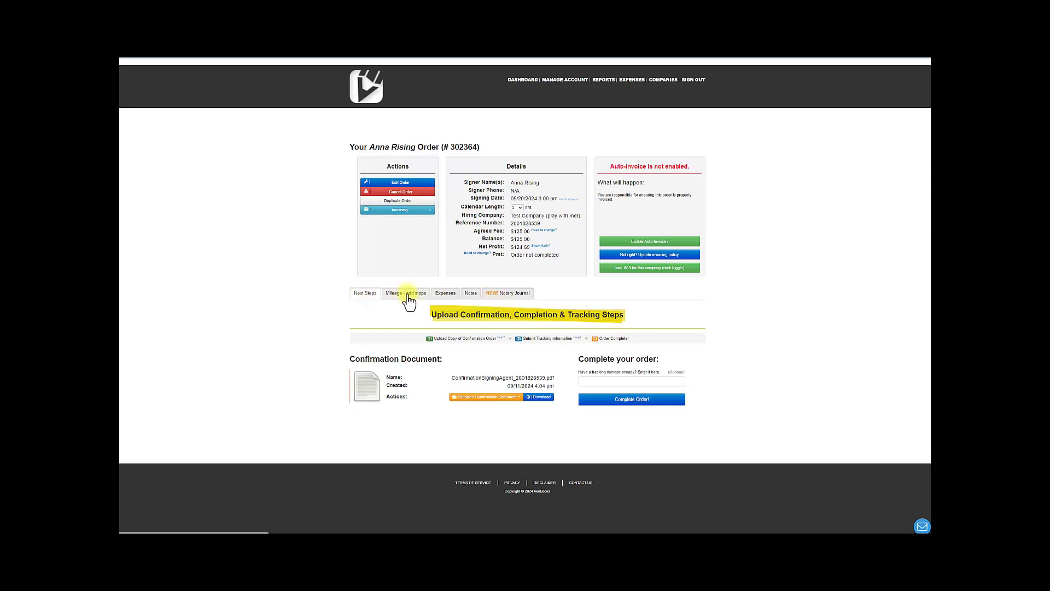
pyautogui.click(409, 295)
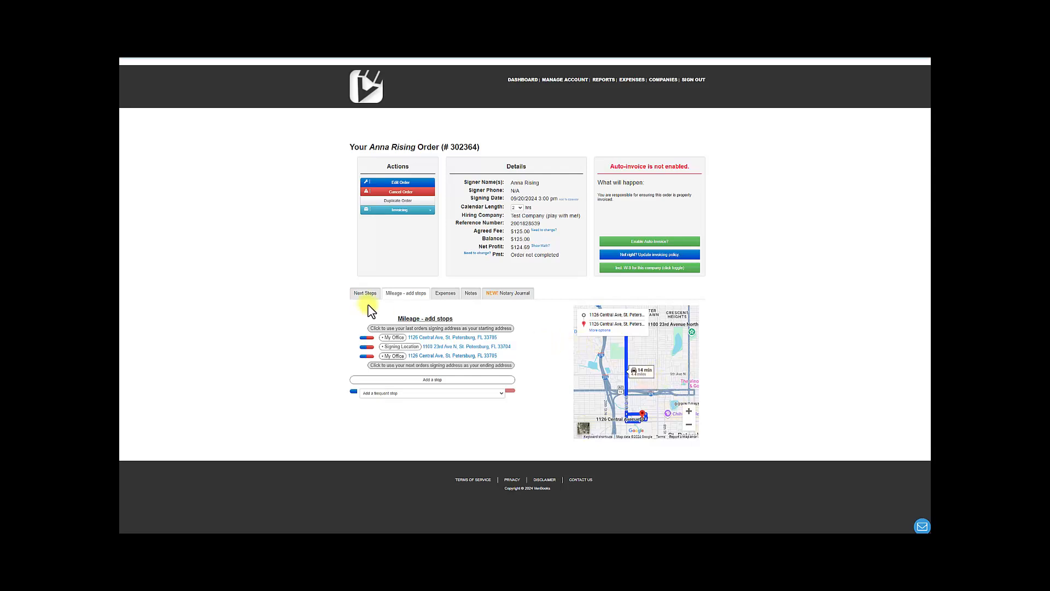
pyautogui.click(446, 297)
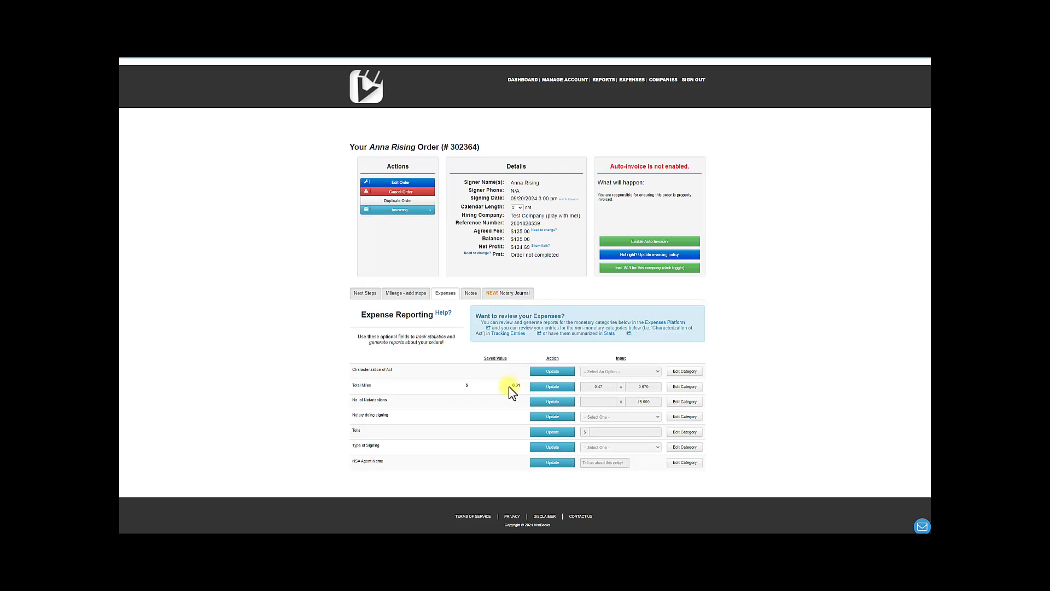
pyautogui.click(395, 296)
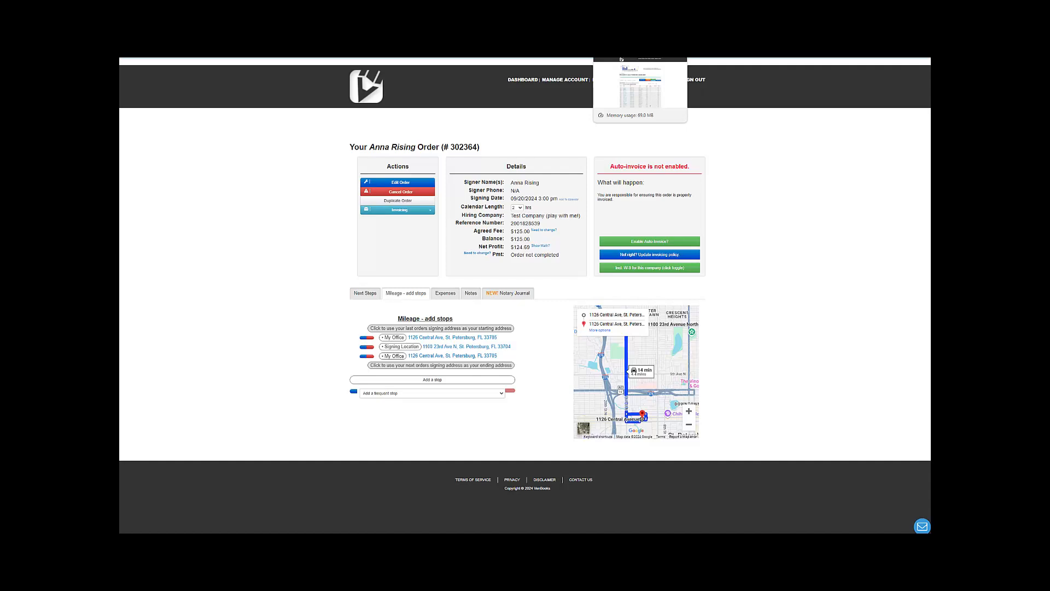
pyautogui.click(629, 33)
pyautogui.click(386, 332)
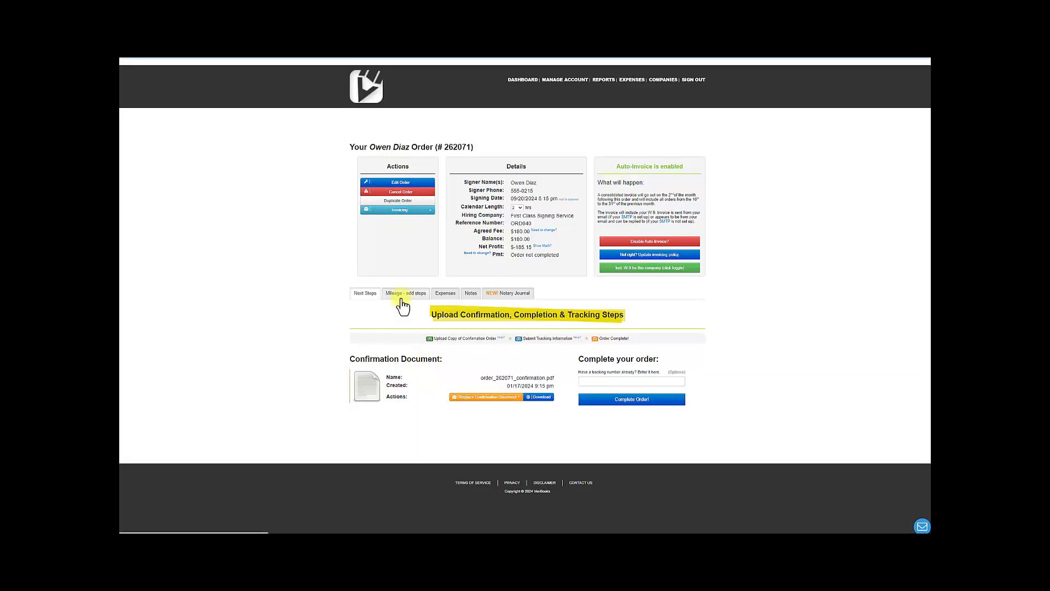
pyautogui.click(404, 294)
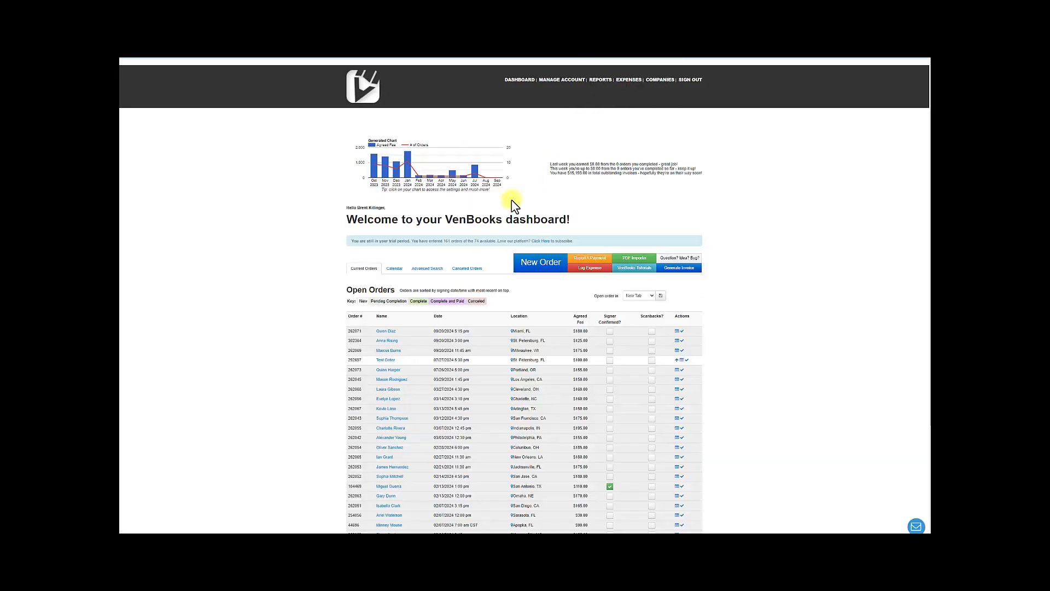
pyautogui.click(388, 351)
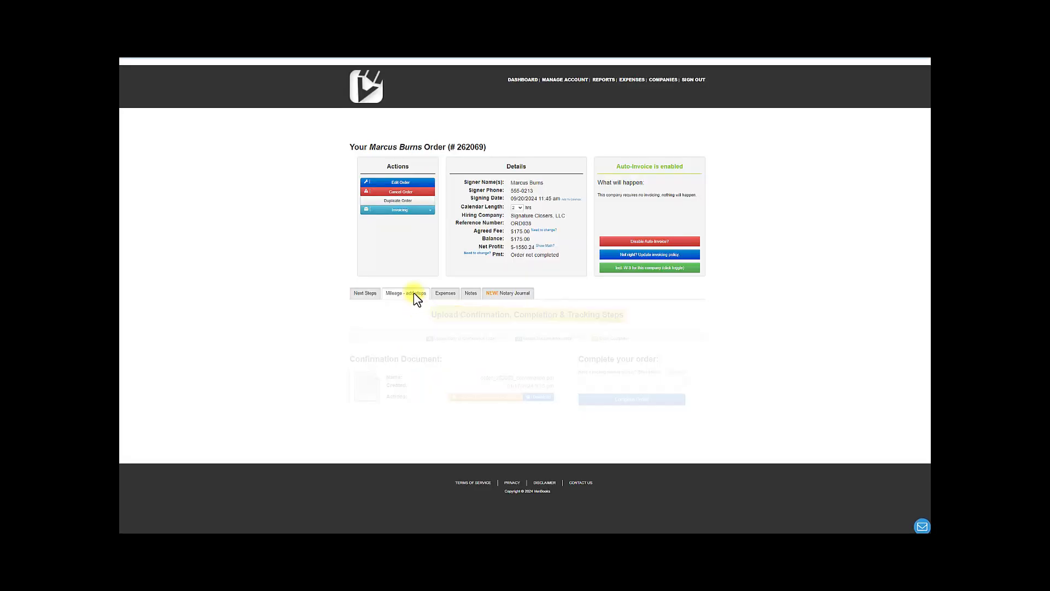
pyautogui.click(414, 292)
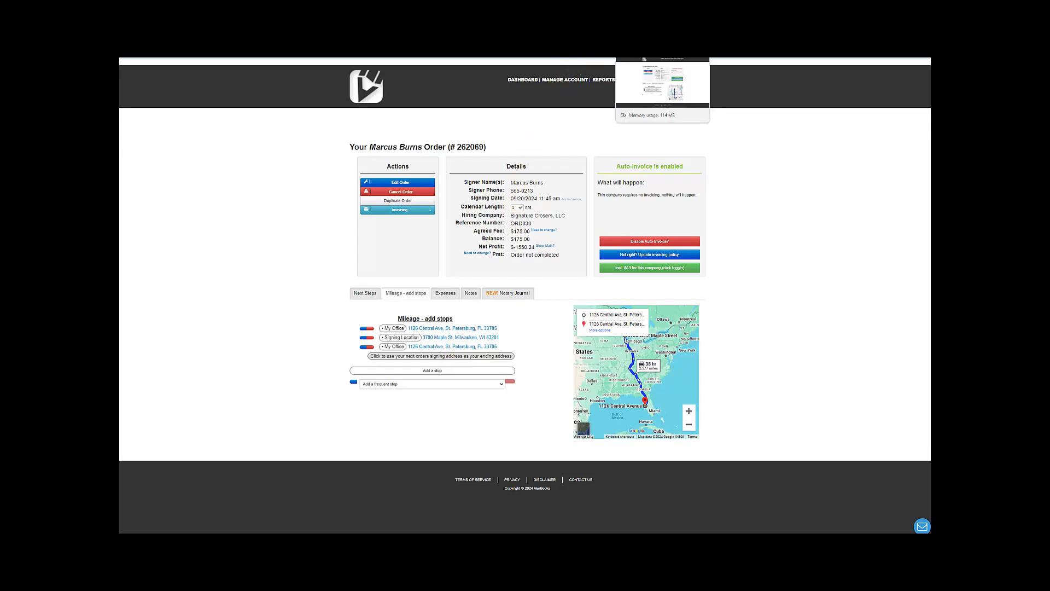
pyautogui.click(648, 27)
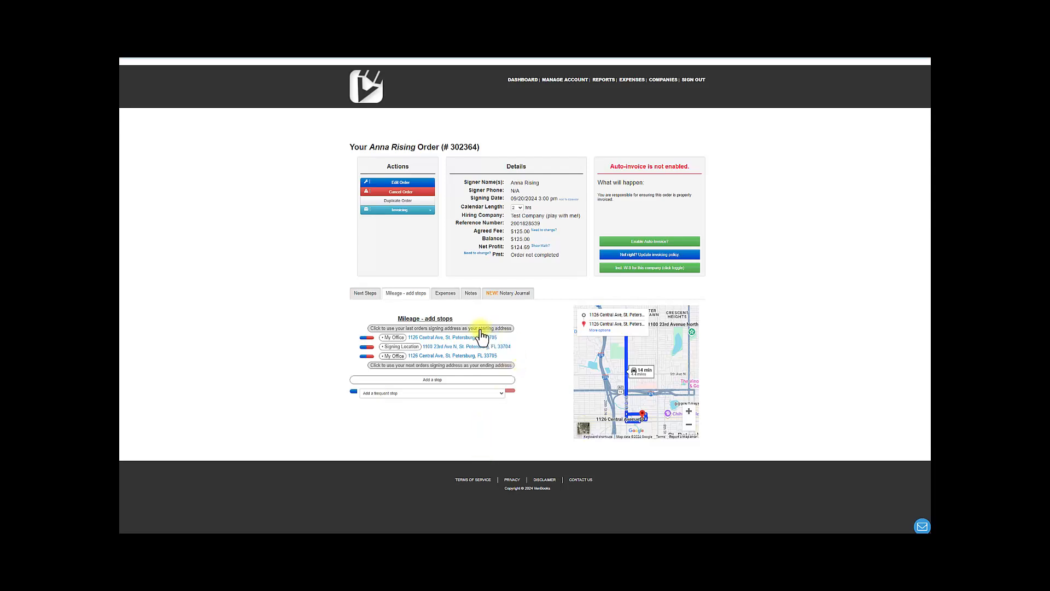
# Use the previous order's signing address as the starting point and the next order's signing address as the ending point
pyautogui.click(481, 331)
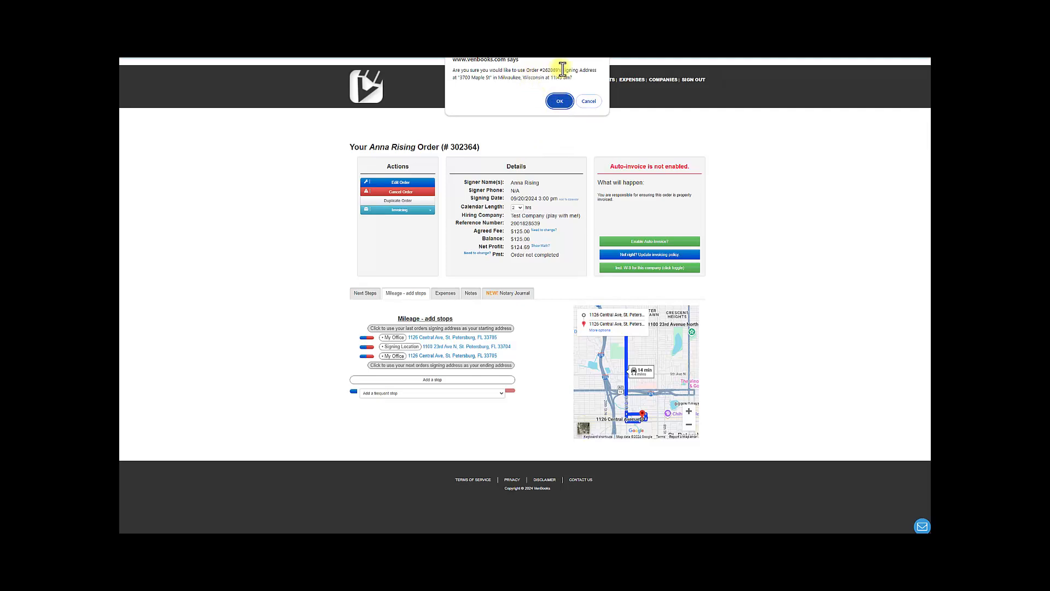
pyautogui.click(560, 102)
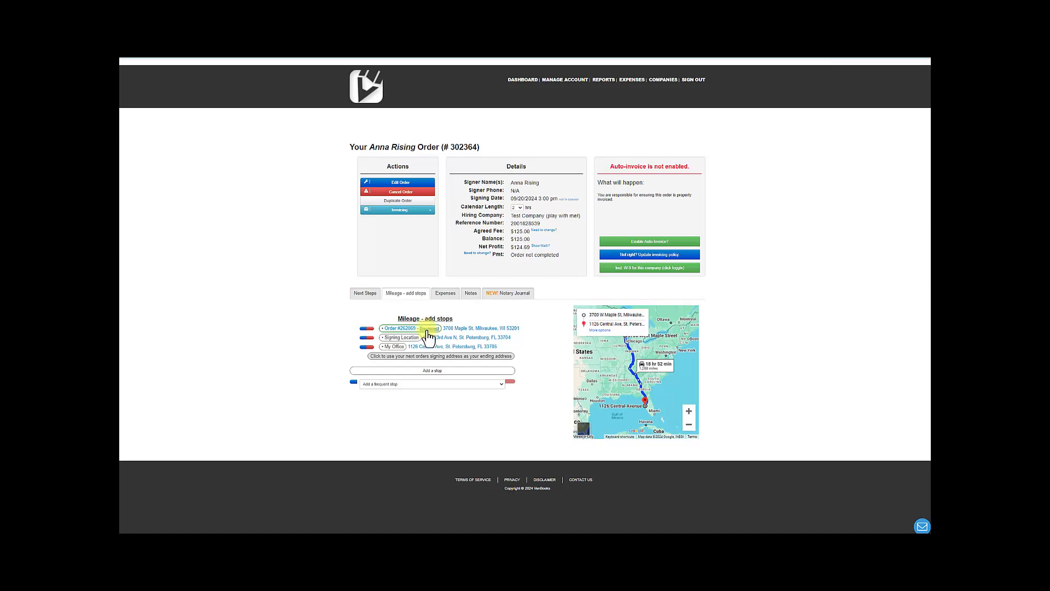
pyautogui.click(441, 356)
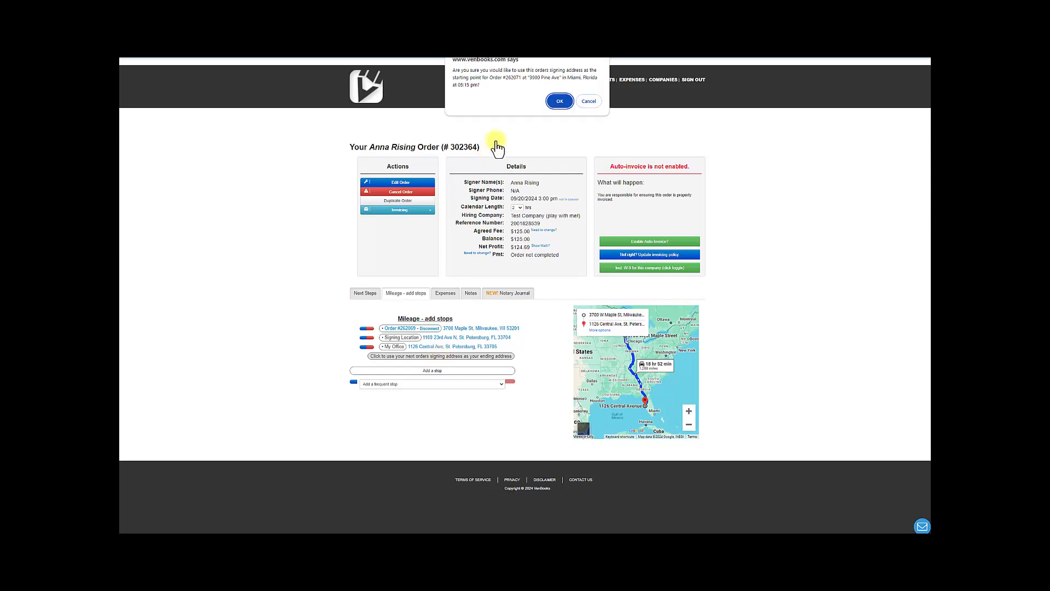
pyautogui.click(559, 102)
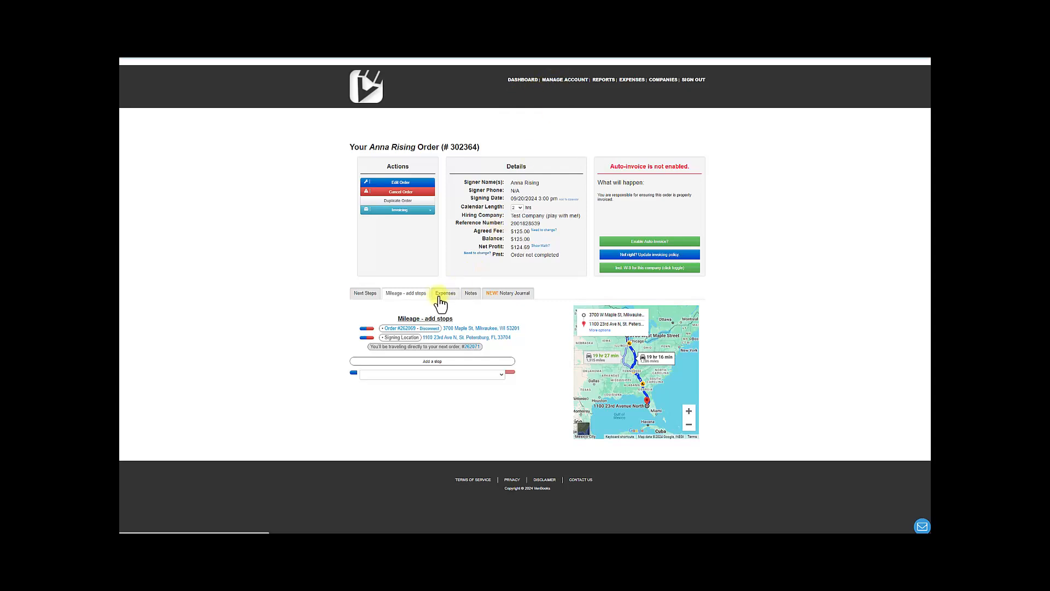
pyautogui.click(438, 300)
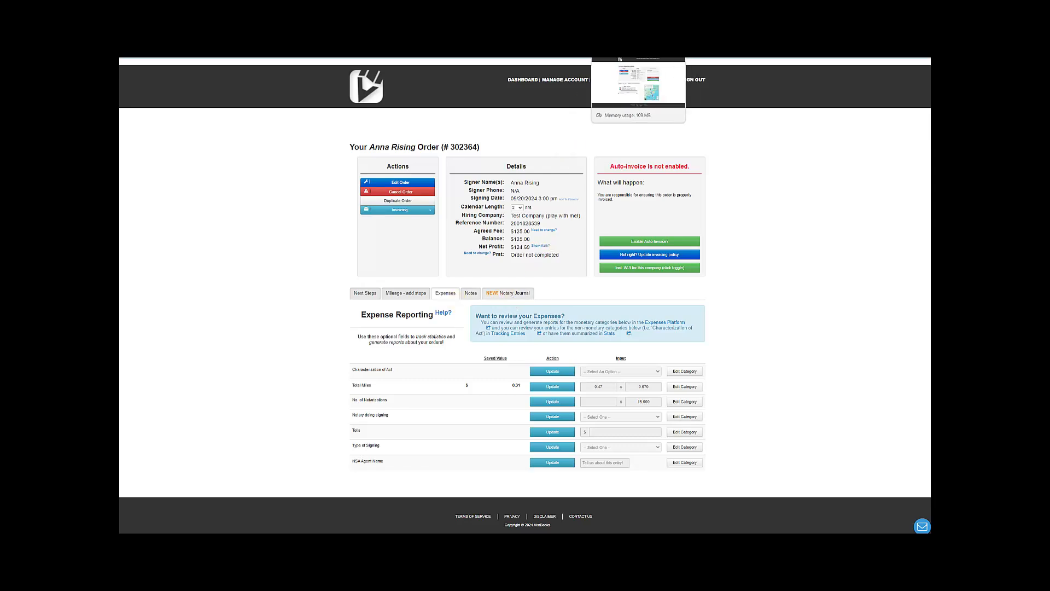
pyautogui.click(605, 32)
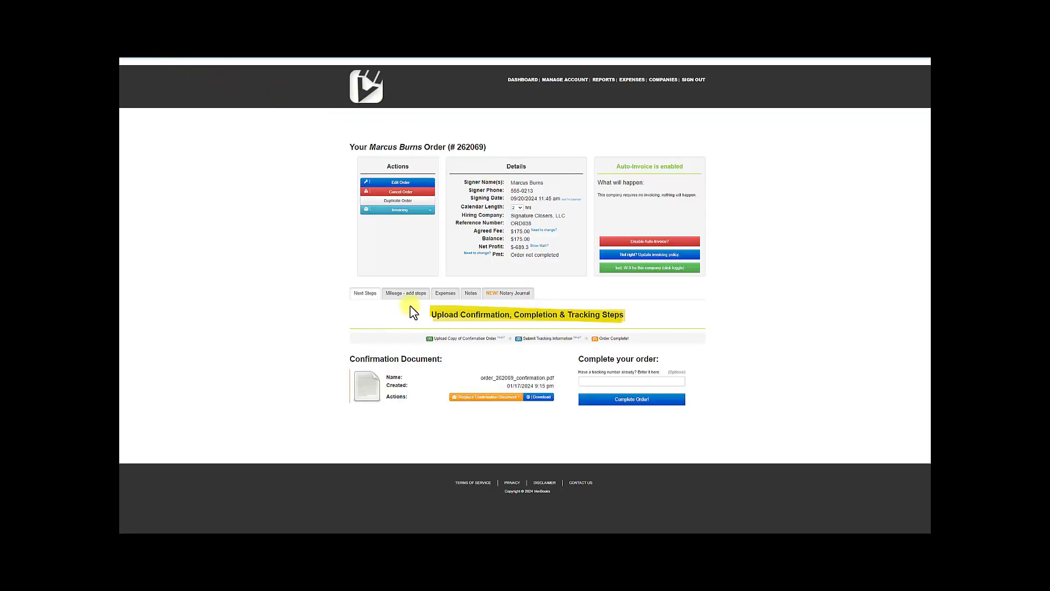
pyautogui.click(403, 296)
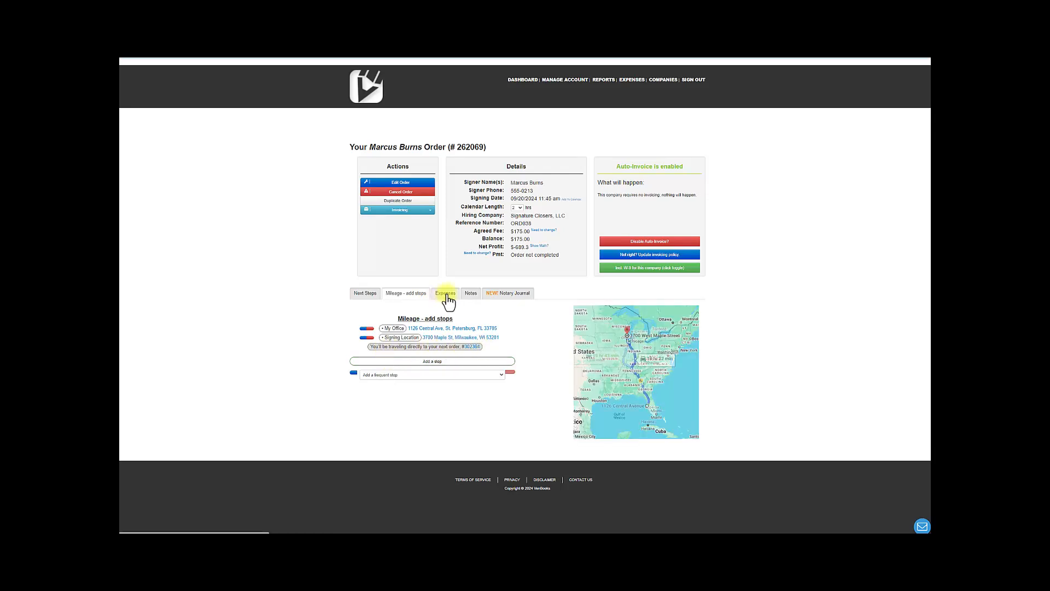
pyautogui.click(444, 294)
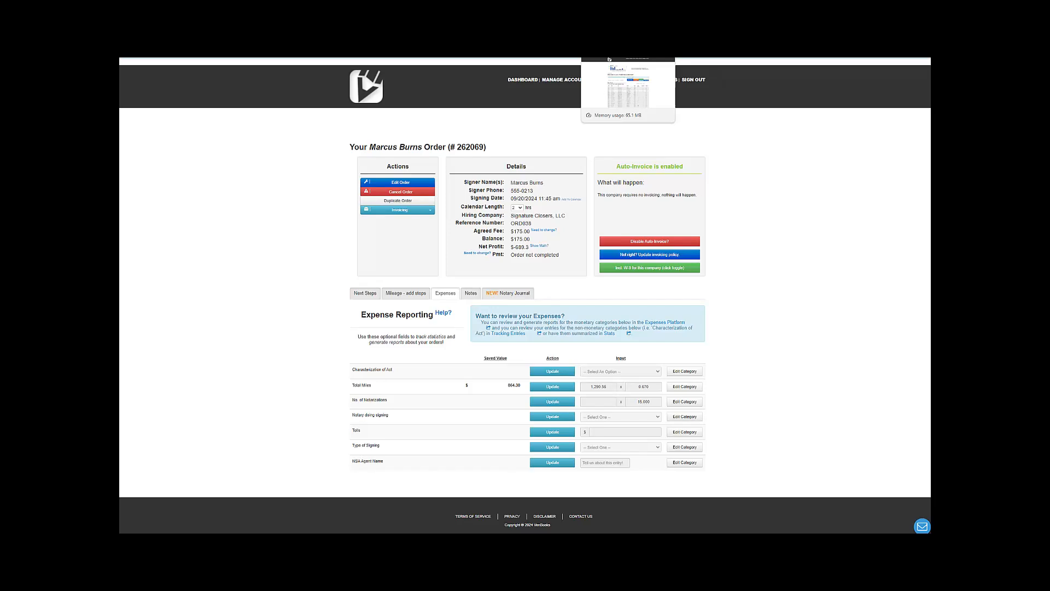
pyautogui.click(613, 58)
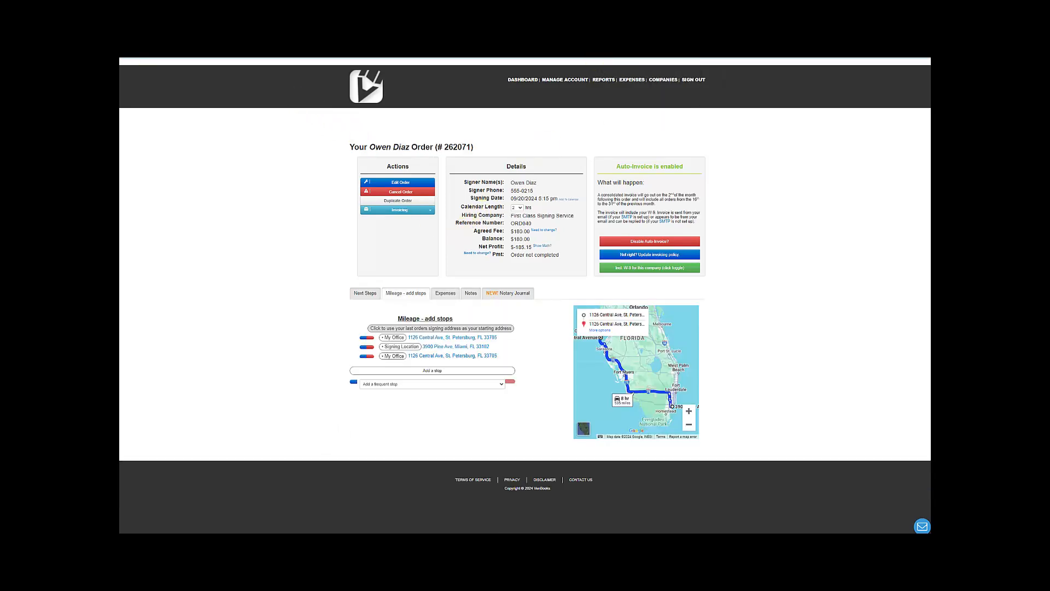
pyautogui.click(395, 300)
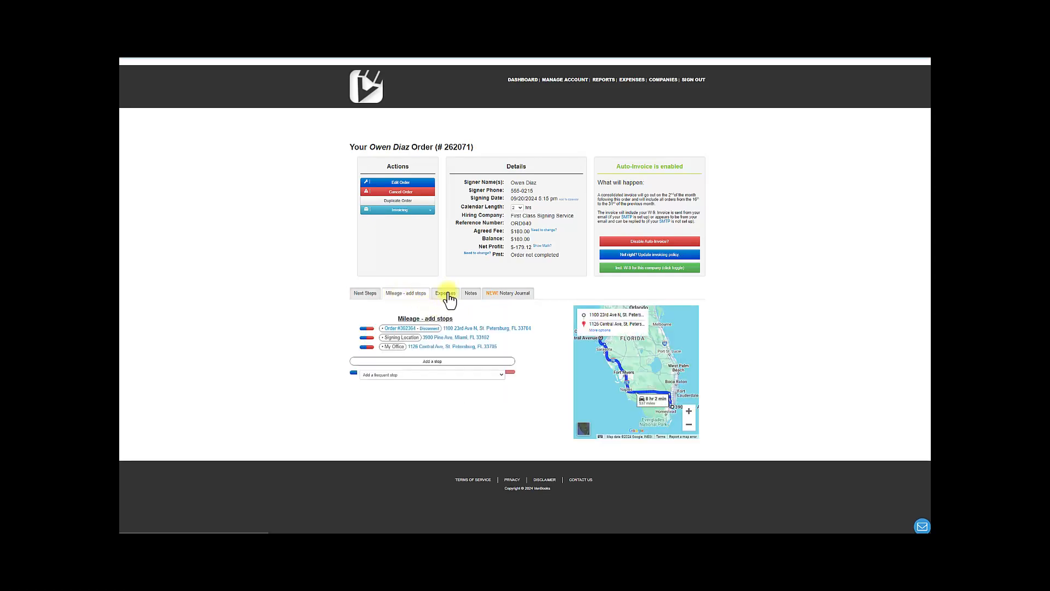
pyautogui.click(447, 296)
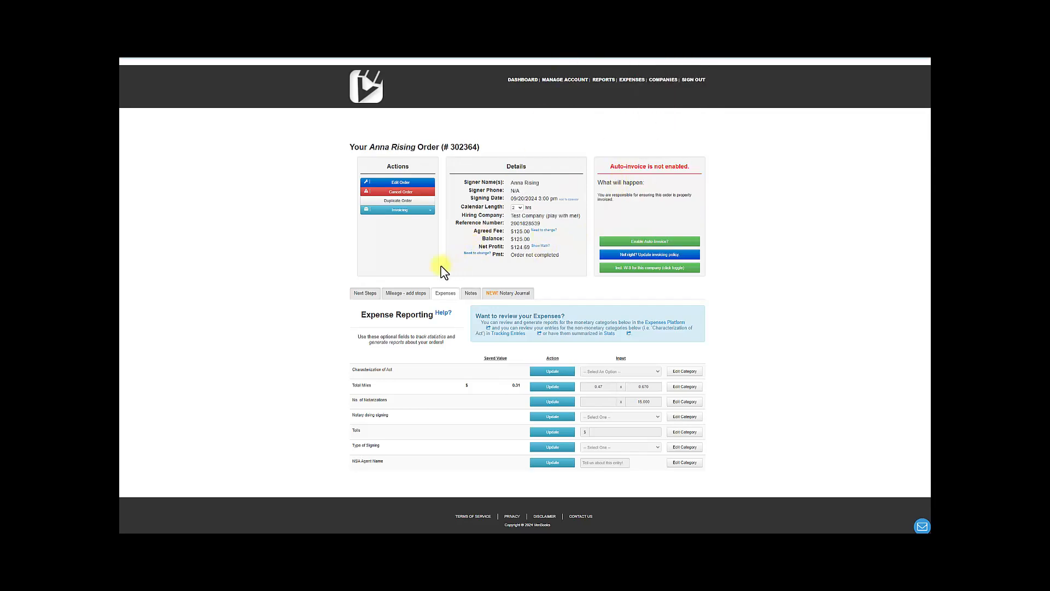
pyautogui.click(416, 293)
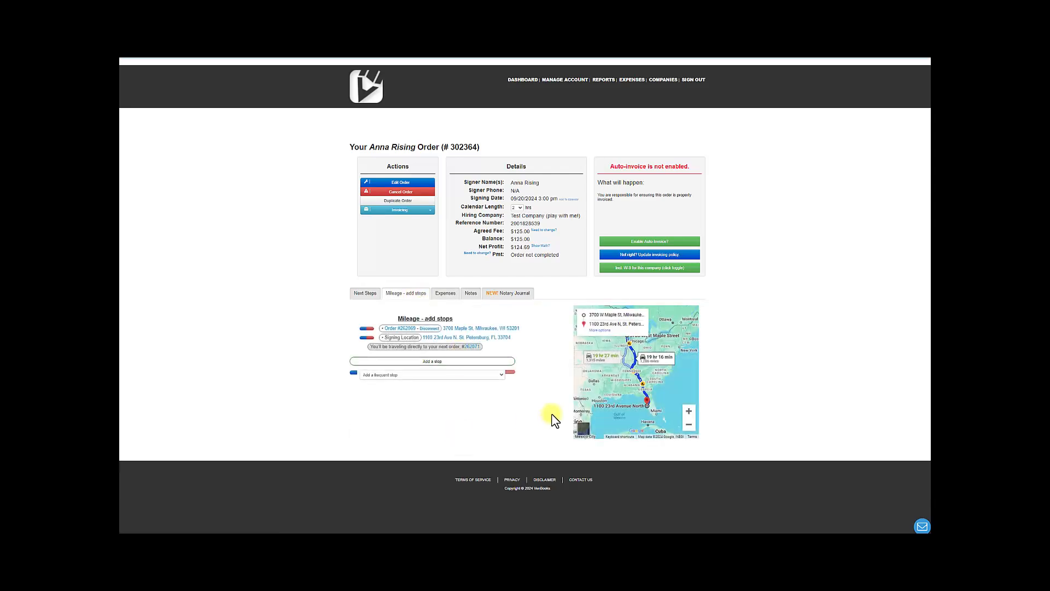
# Add a new mileage stop named FedEx On 9th St N
pyautogui.click(420, 362)
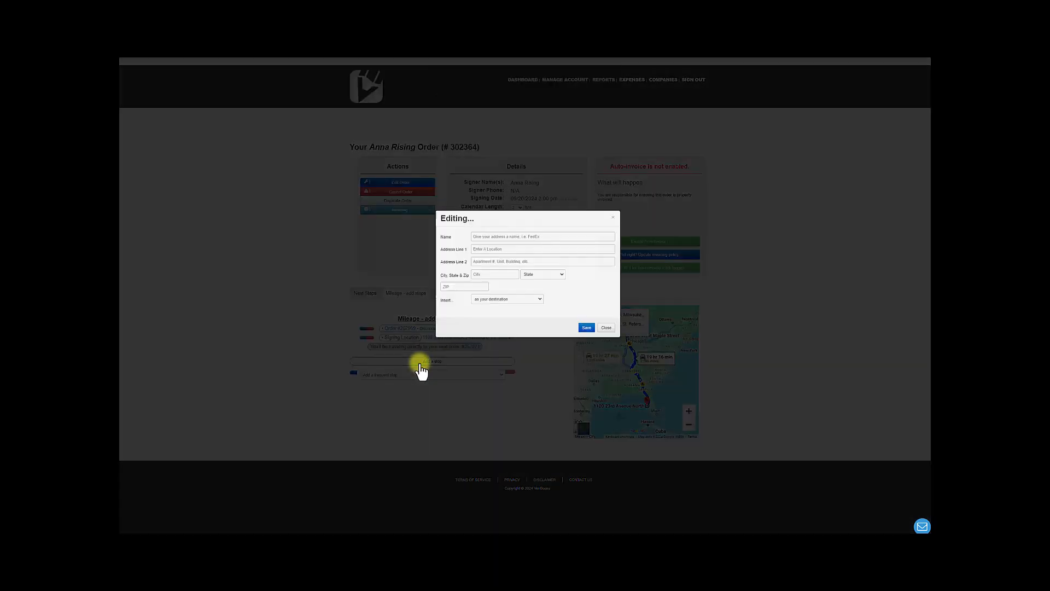
pyautogui.click(534, 237)
pyautogui.write('FedEx')
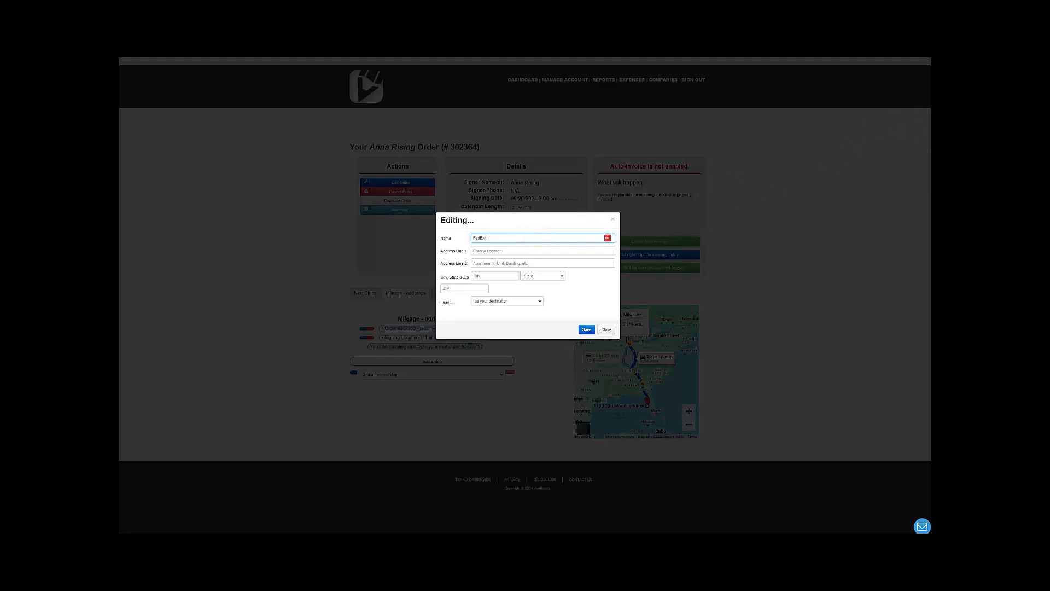
pyautogui.click(542, 238)
pyautogui.write('On 9th St N.')
pyautogui.click(526, 251)
pyautogui.write('2600 9th St N, St. Petersburg, FL 33704')
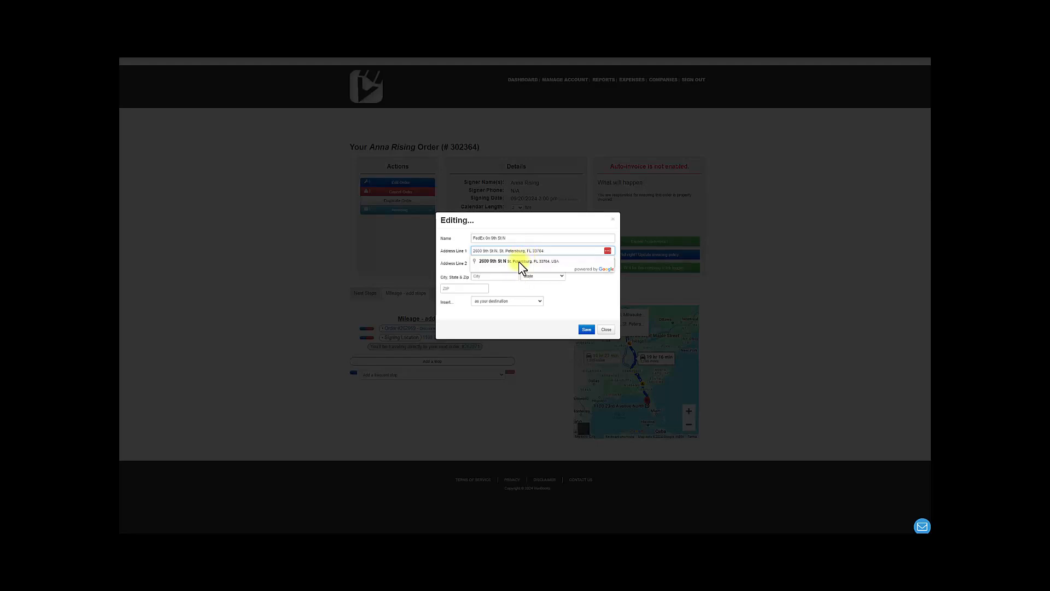
pyautogui.click(518, 260)
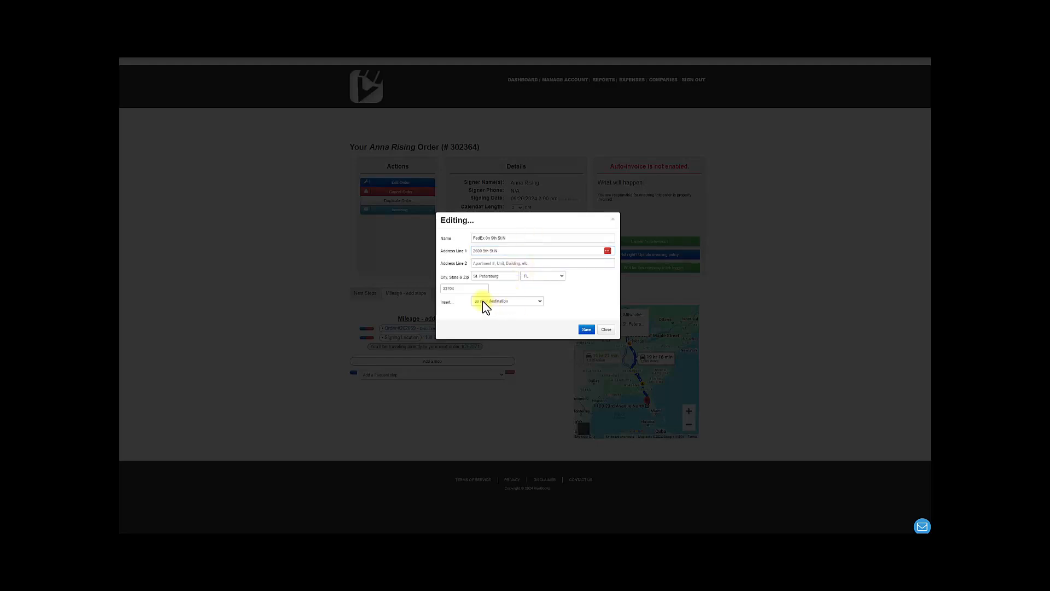
pyautogui.click(517, 304)
pyautogui.click(484, 319)
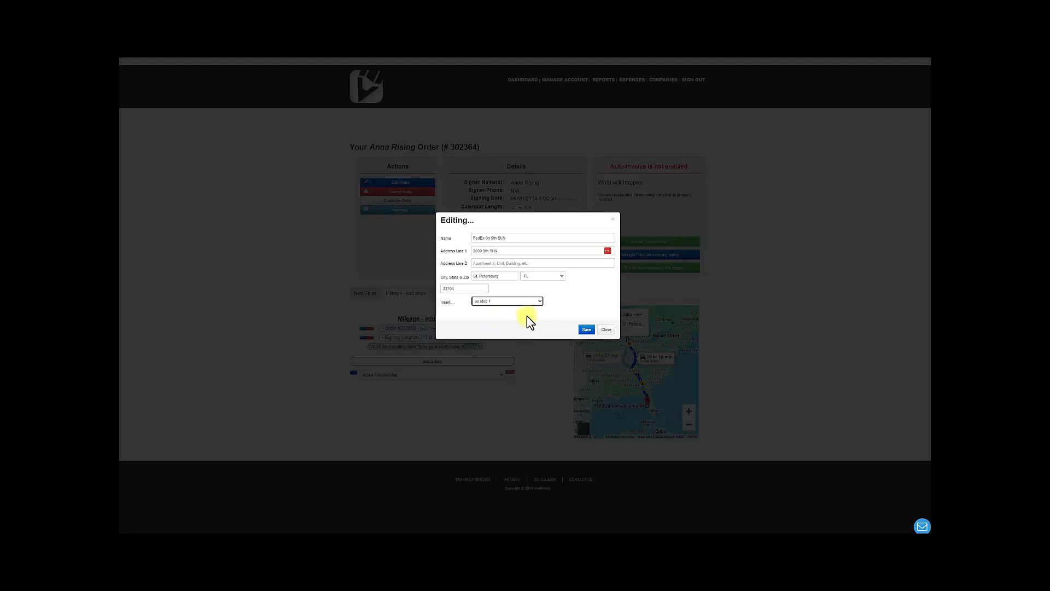
pyautogui.click(580, 329)
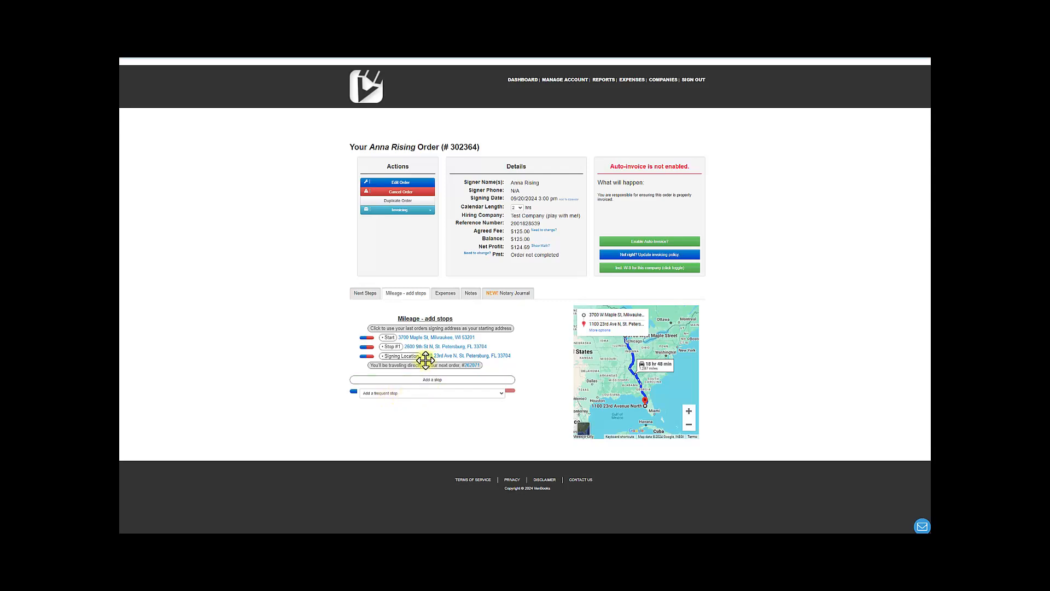
# Move the FedEx stop after the signing location as the end stop and mark it as a favorite
pyautogui.moveTo(389, 346); pyautogui.dragTo(389, 356)
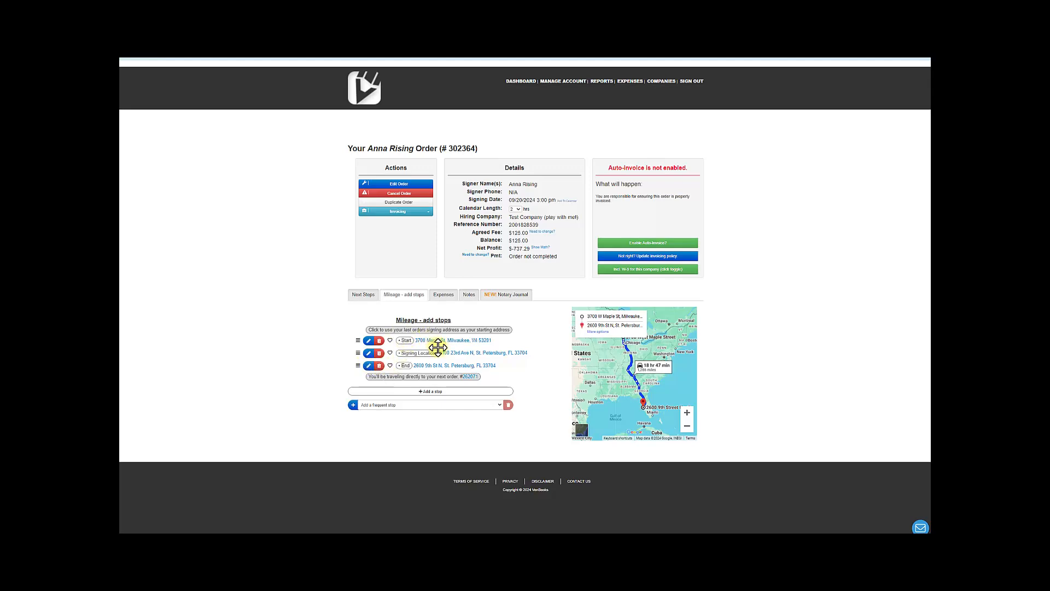
pyautogui.click(390, 367)
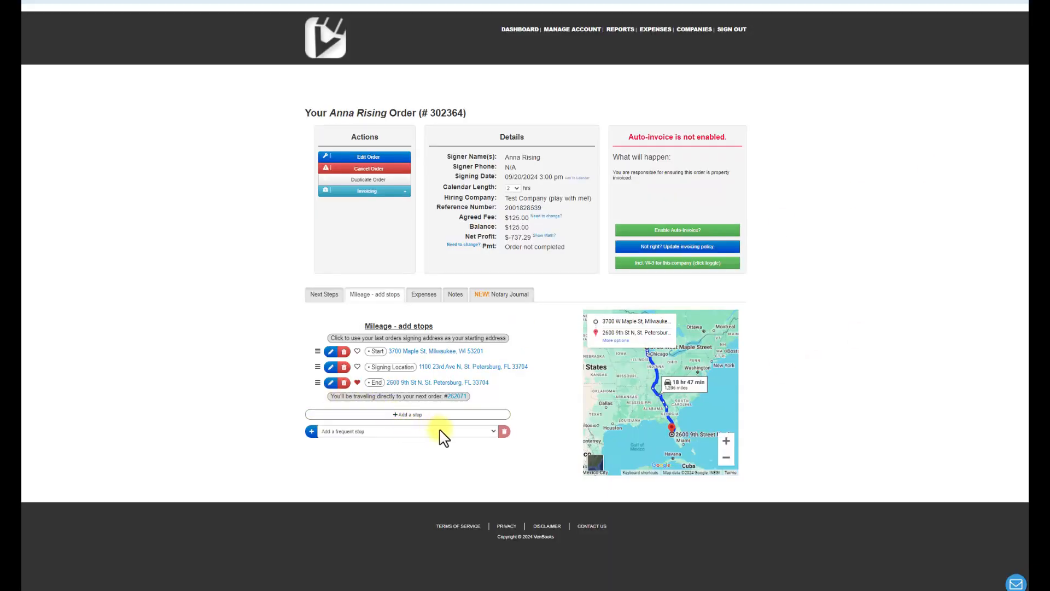
pyautogui.click(491, 431)
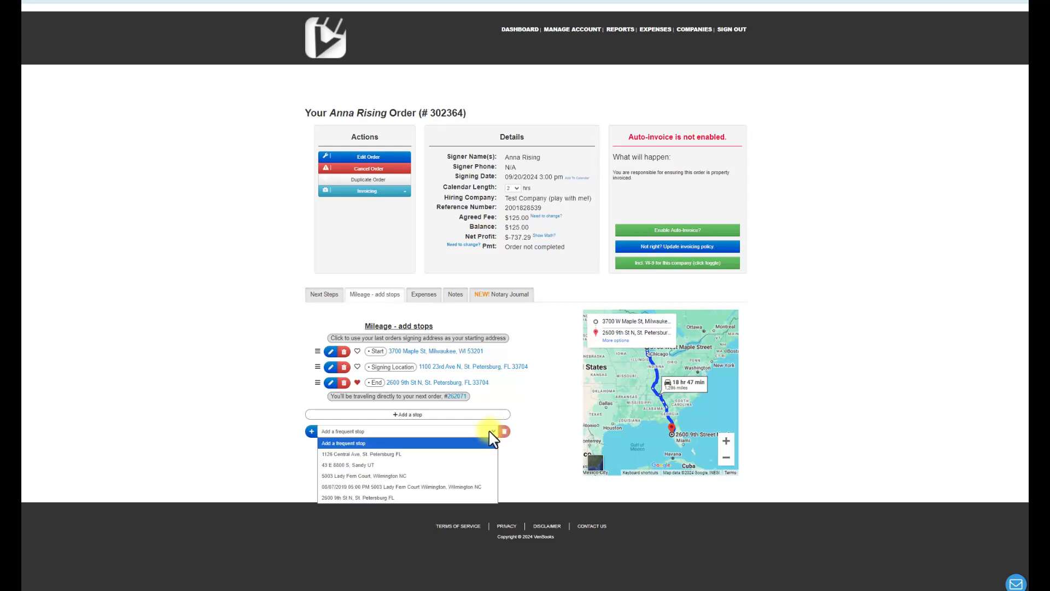
pyautogui.click(341, 497)
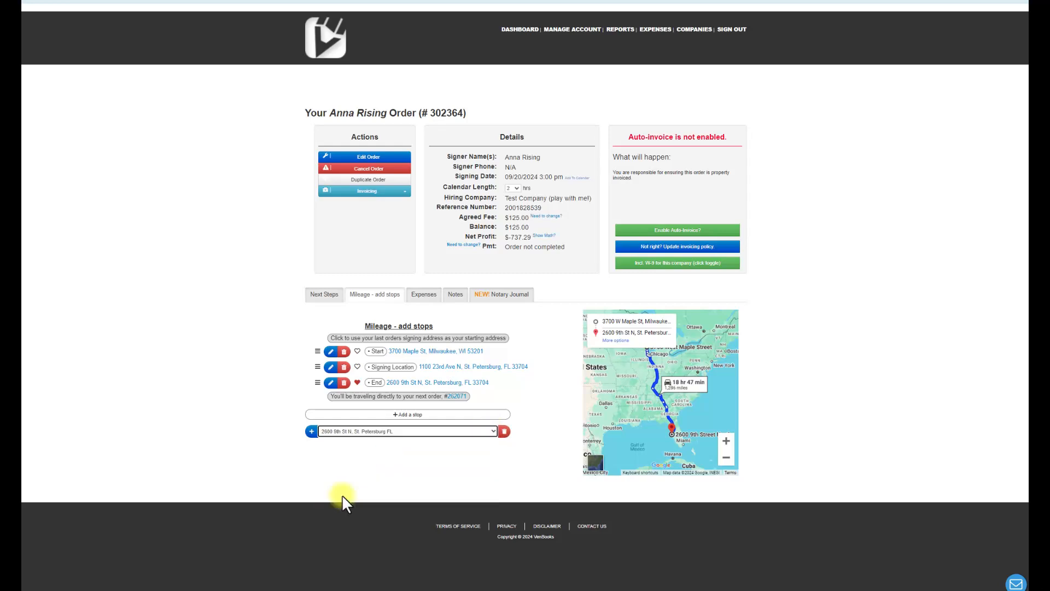
pyautogui.click(310, 431)
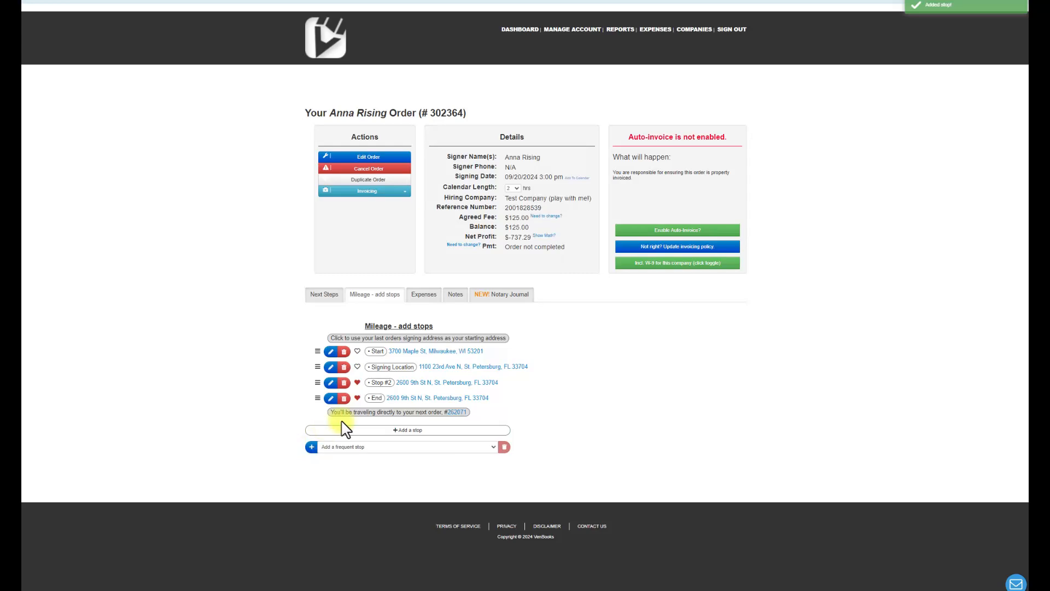
# Delete the added Stop #2 from the route
pyautogui.click(357, 382)
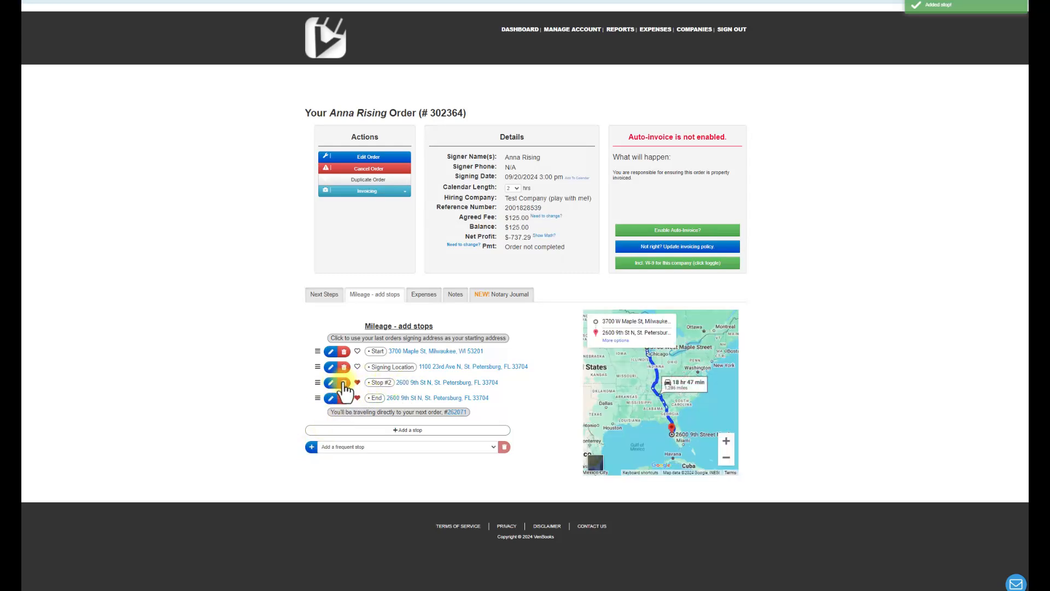
pyautogui.click(343, 382)
pyautogui.click(563, 38)
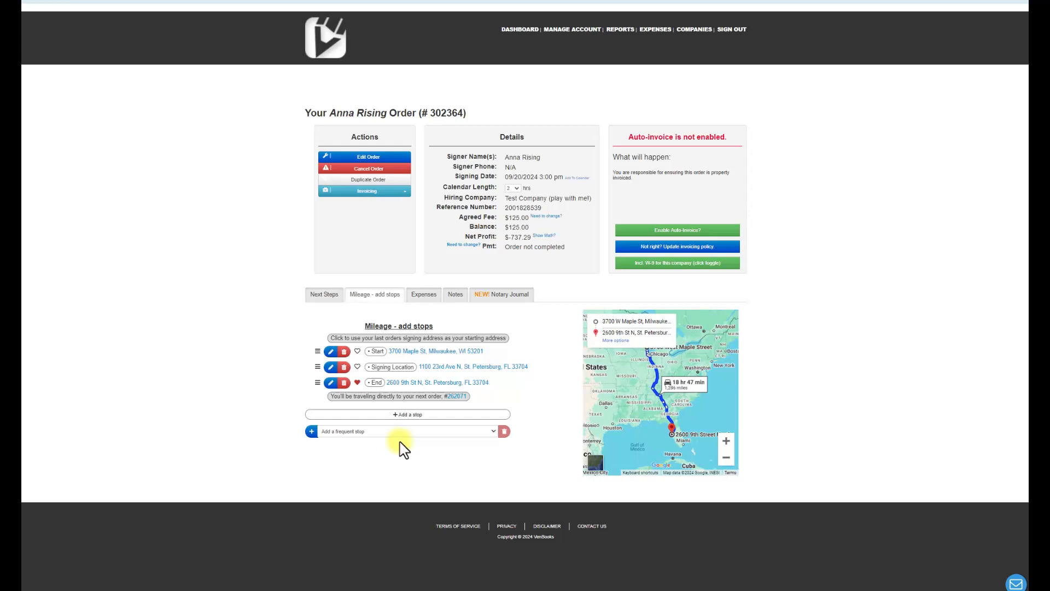
pyautogui.click(445, 433)
pyautogui.click(366, 498)
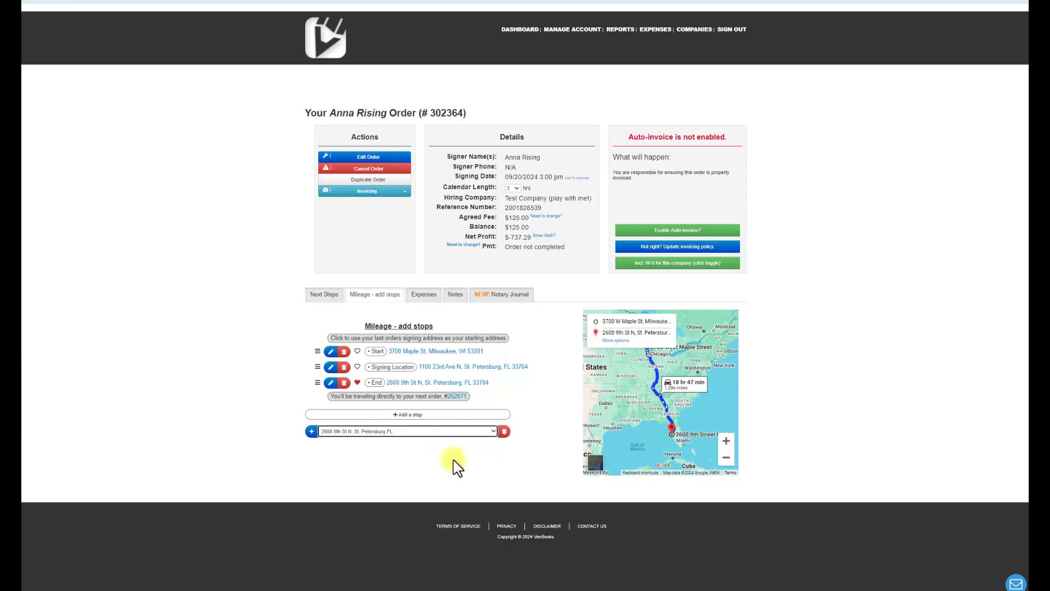